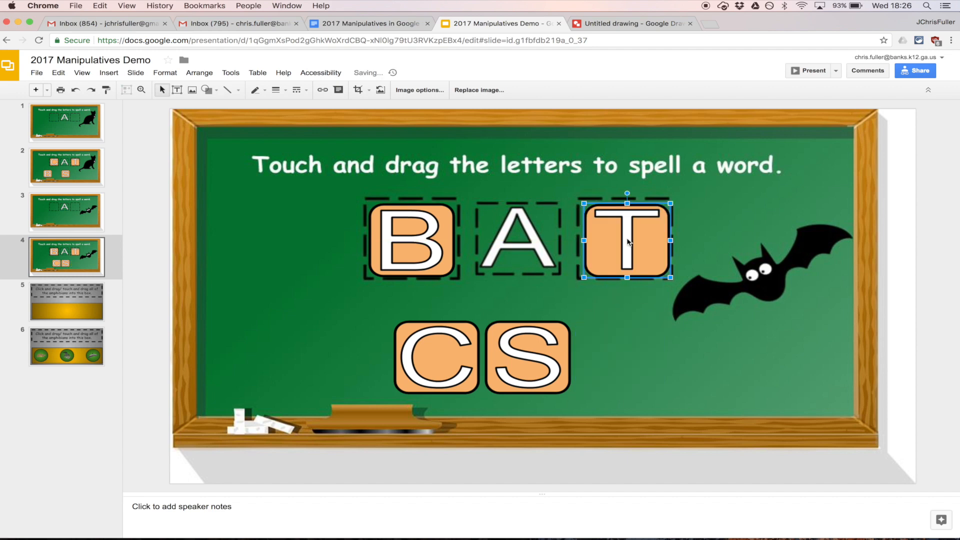
# - On slide 6, move the turtle and crocodile tiles up into the dashed amphibians box
pyautogui.click(79, 337)
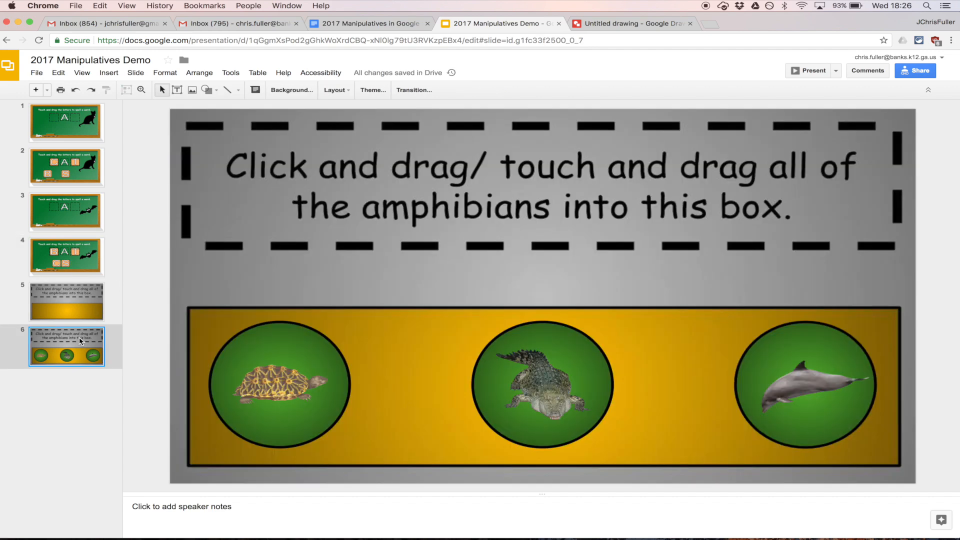
pyautogui.moveTo(286, 384); pyautogui.dragTo(348, 197)
pyautogui.moveTo(547, 376); pyautogui.dragTo(615, 168)
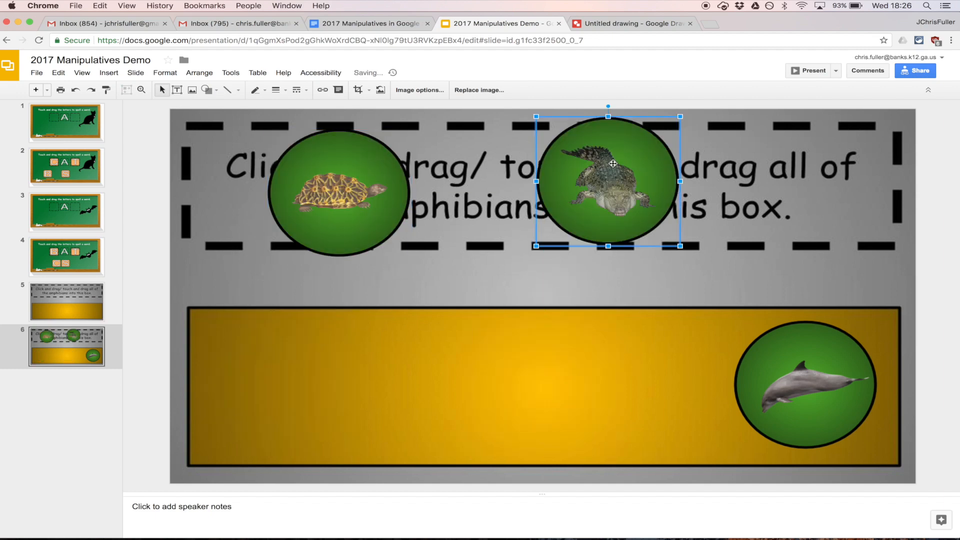
# - Review the letter tiles on the cat spelling slide, slide 2 of the manipulatives presentation
pyautogui.click(610, 25)
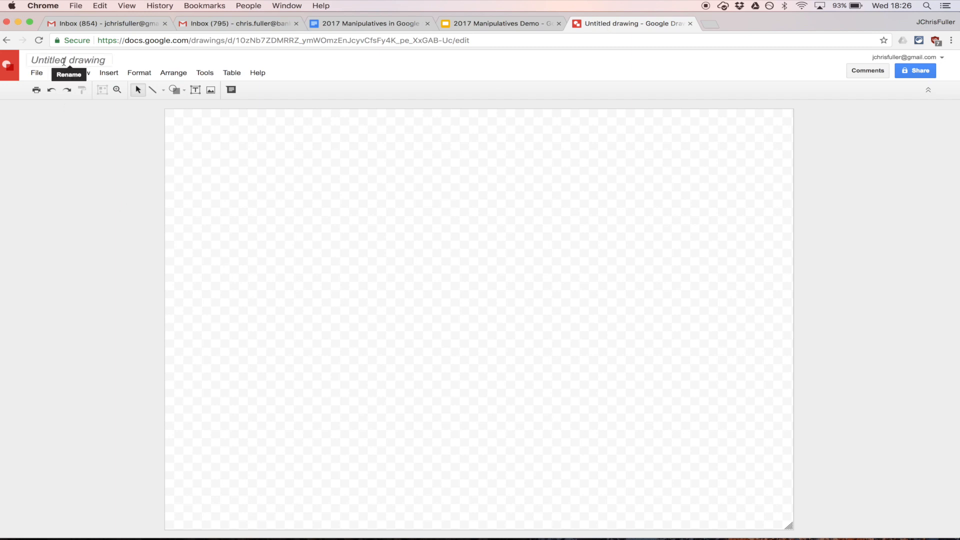
pyautogui.click(467, 23)
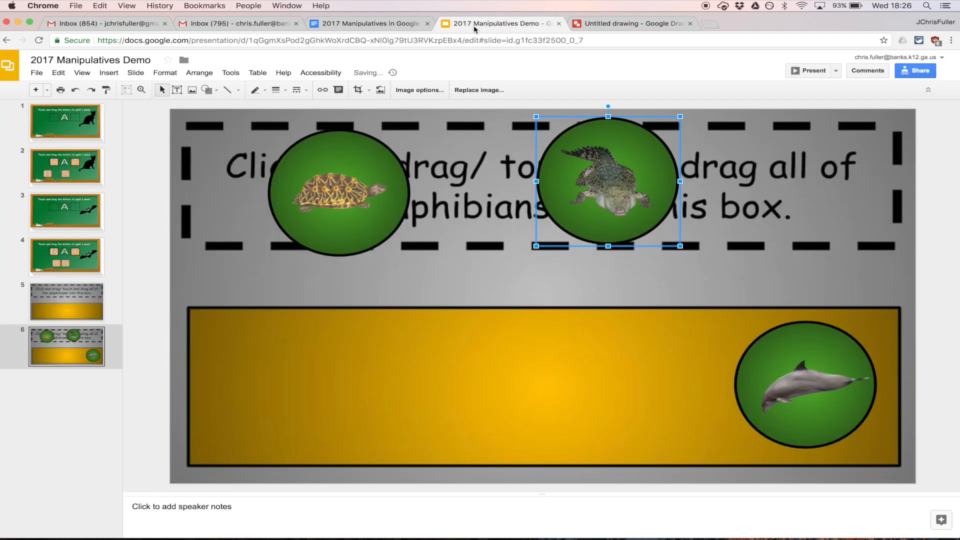
pyautogui.click(60, 170)
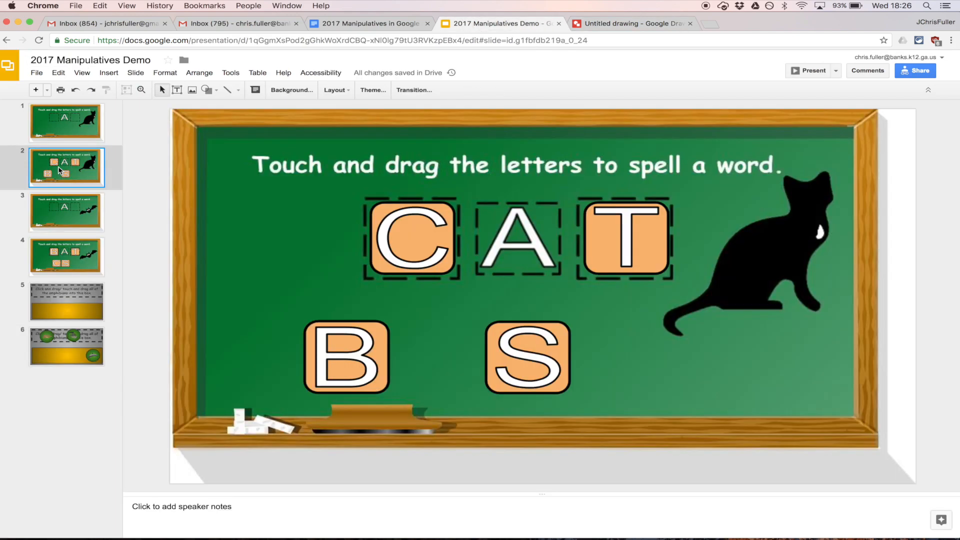
# - Switch to the untitled Google Drawings file and rename it Tile X
pyautogui.click(604, 23)
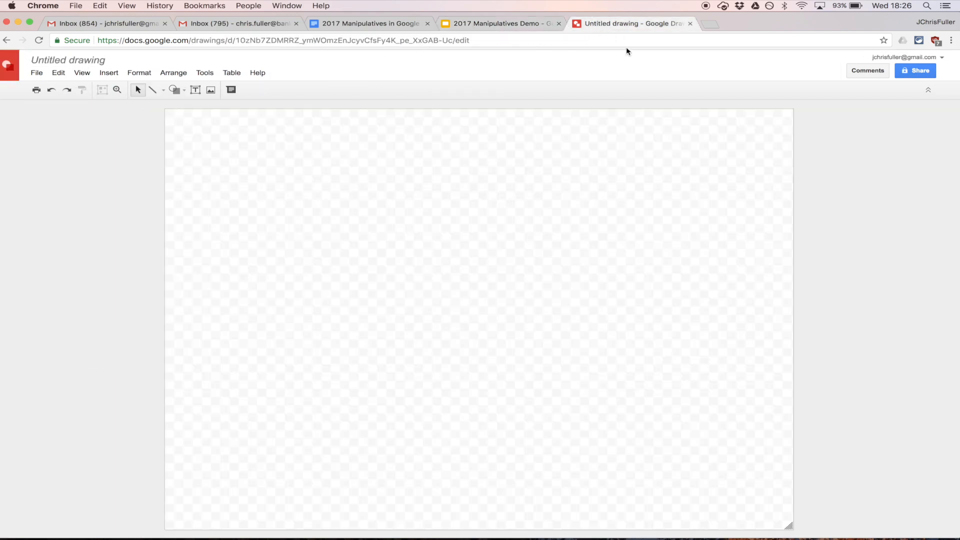
pyautogui.click(71, 60)
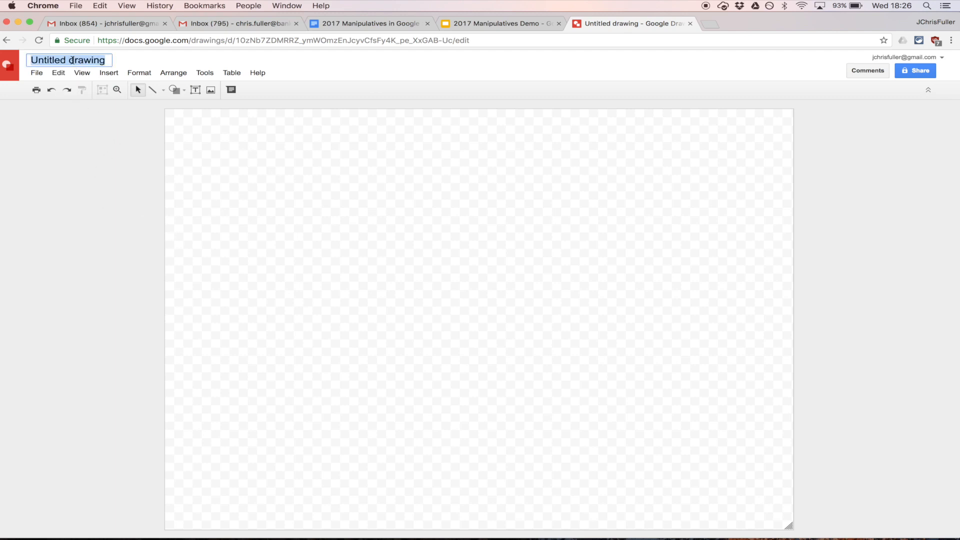
pyautogui.write('Tile X')
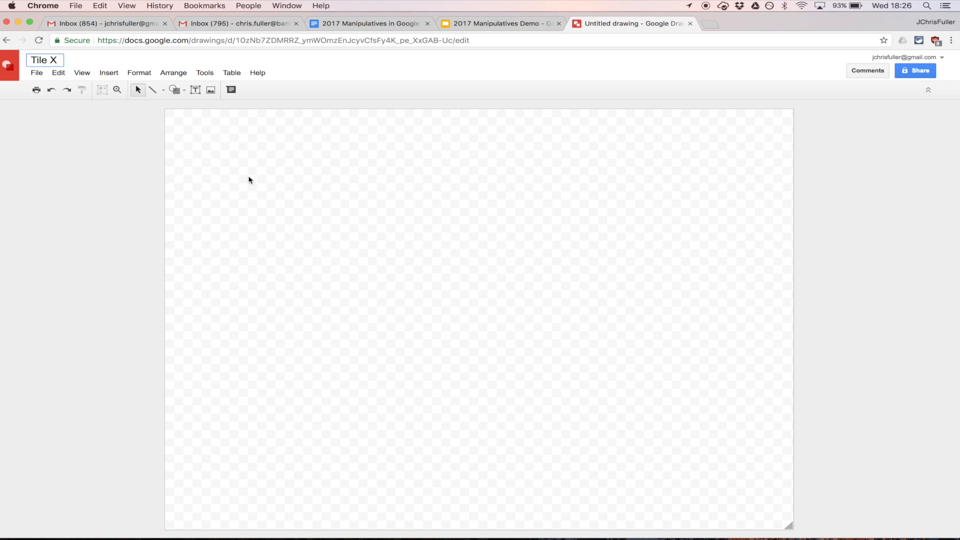
# - Draw a large rounded rectangle over most of the canvas and set its outline thickness to 16px
pyautogui.click(174, 90)
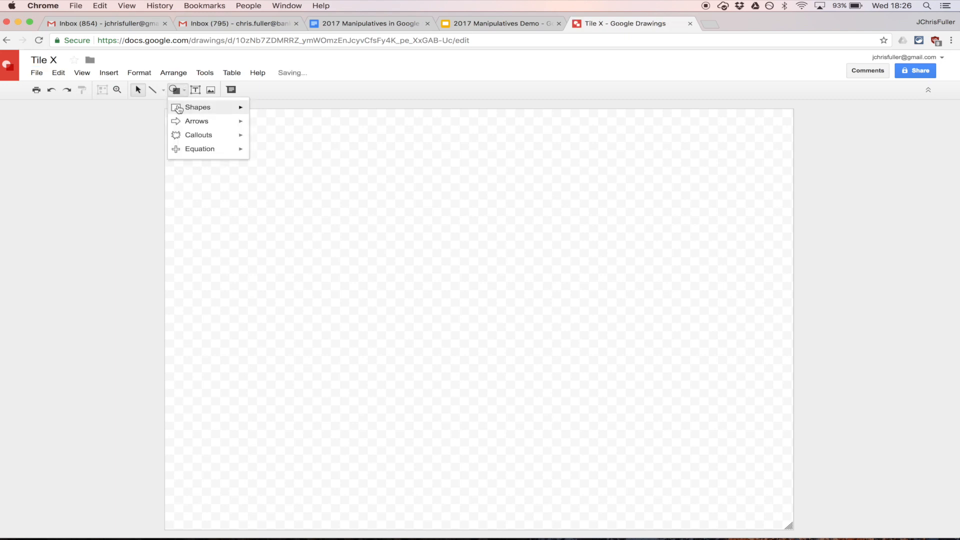
pyautogui.moveTo(179, 109)
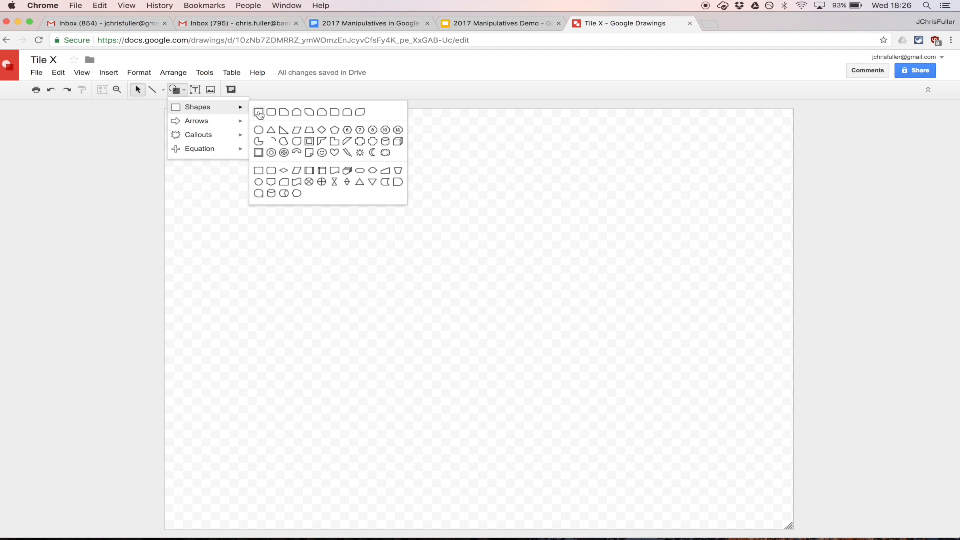
pyautogui.click(271, 113)
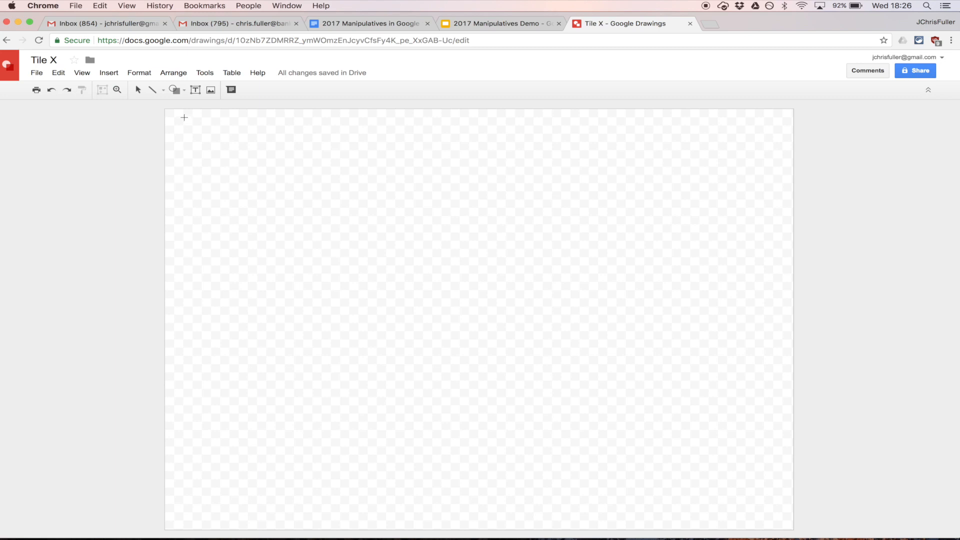
pyautogui.moveTo(183, 117); pyautogui.dragTo(632, 503)
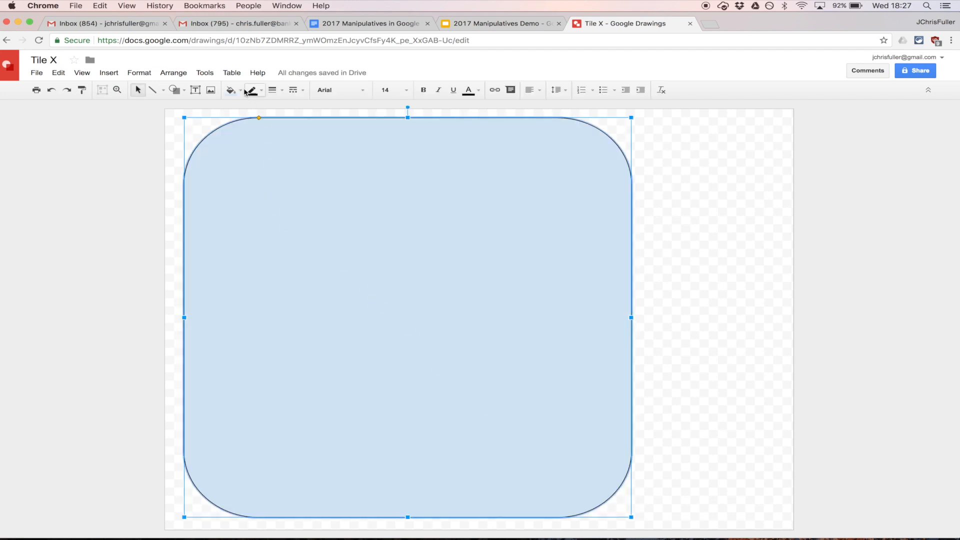
pyautogui.click(274, 91)
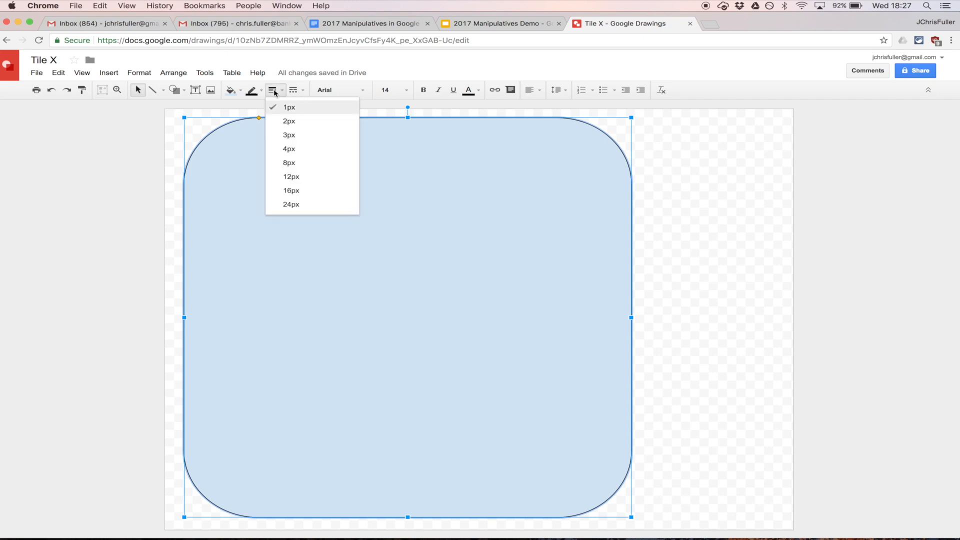
pyautogui.click(296, 191)
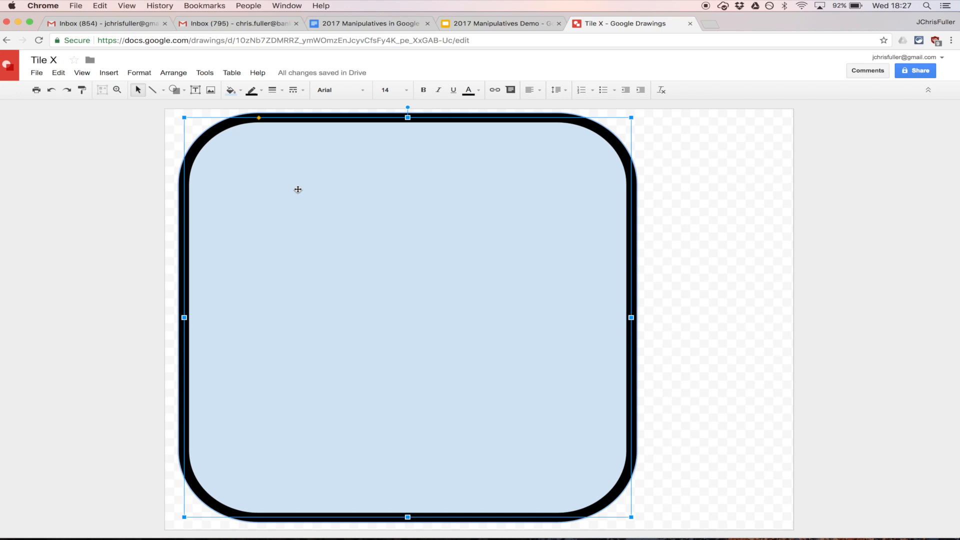
# - Fill the rounded rectangle with the dark green radial gradient
pyautogui.click(231, 90)
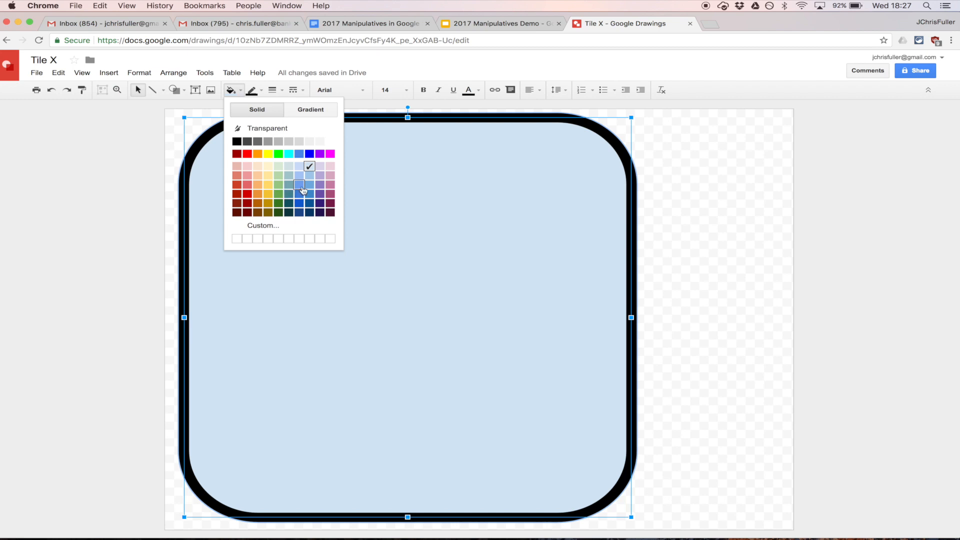
pyautogui.click(278, 202)
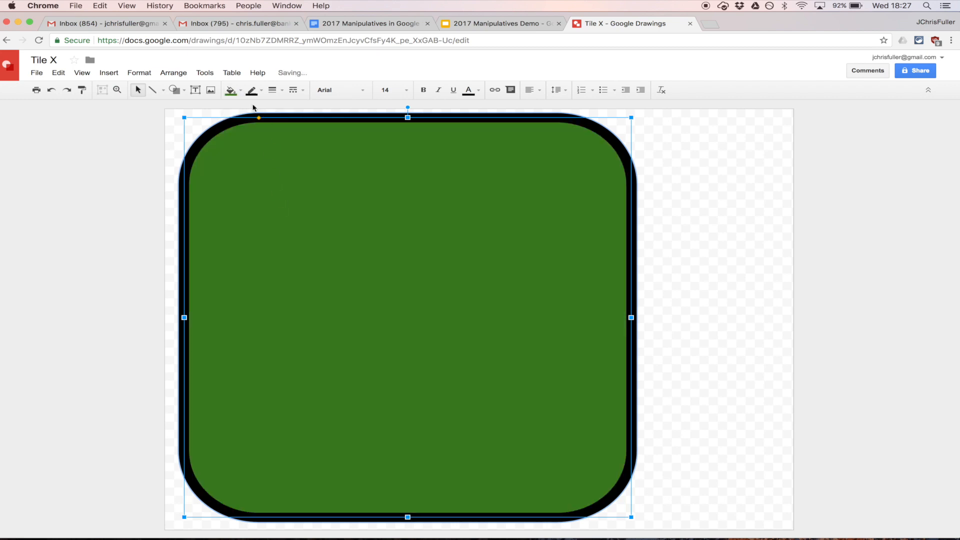
pyautogui.click(231, 91)
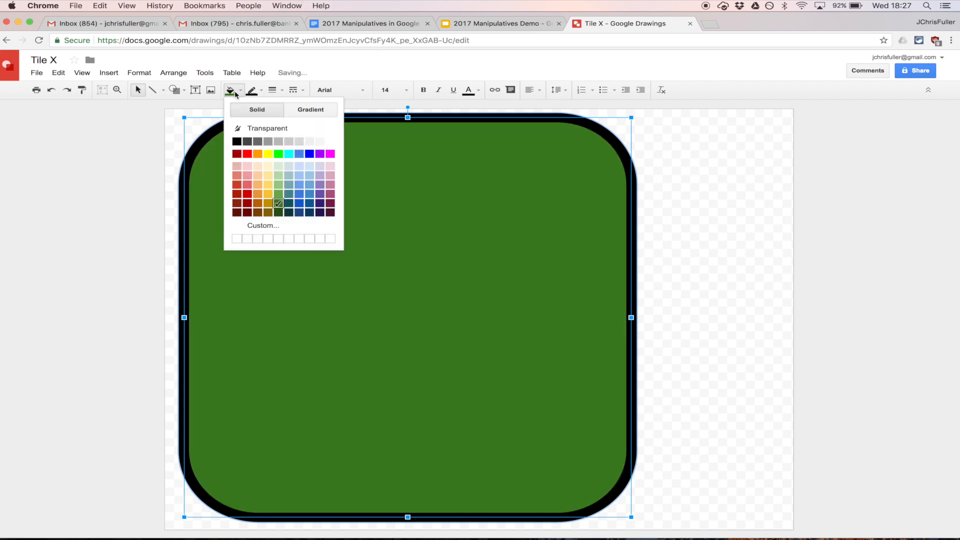
pyautogui.click(318, 112)
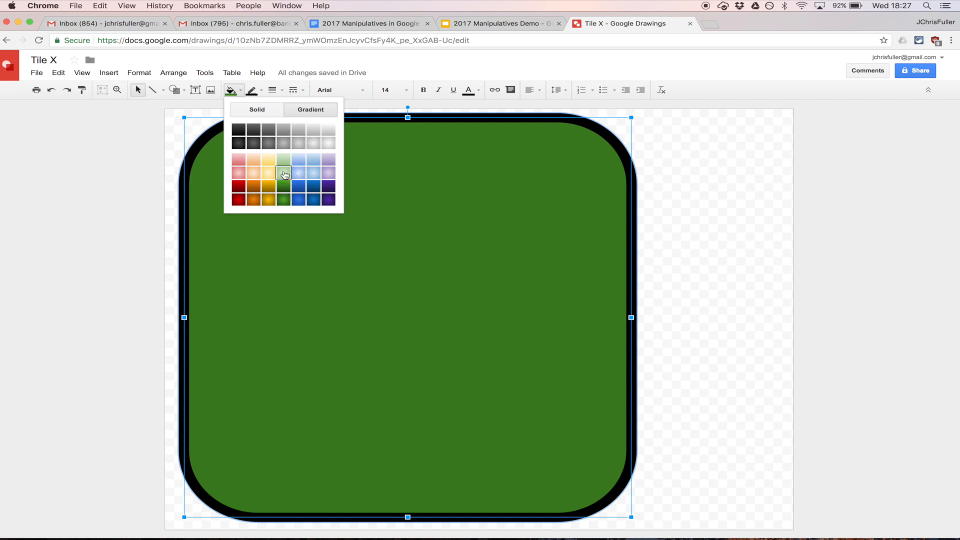
pyautogui.click(287, 200)
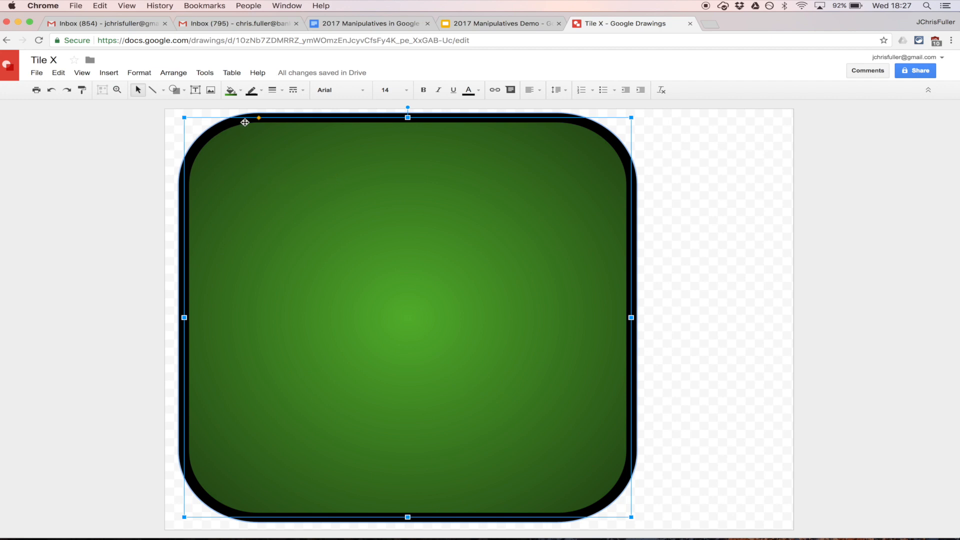
# - Insert word art reading X and enlarge it to nearly fill the green tile
pyautogui.click(109, 73)
pyautogui.click(135, 145)
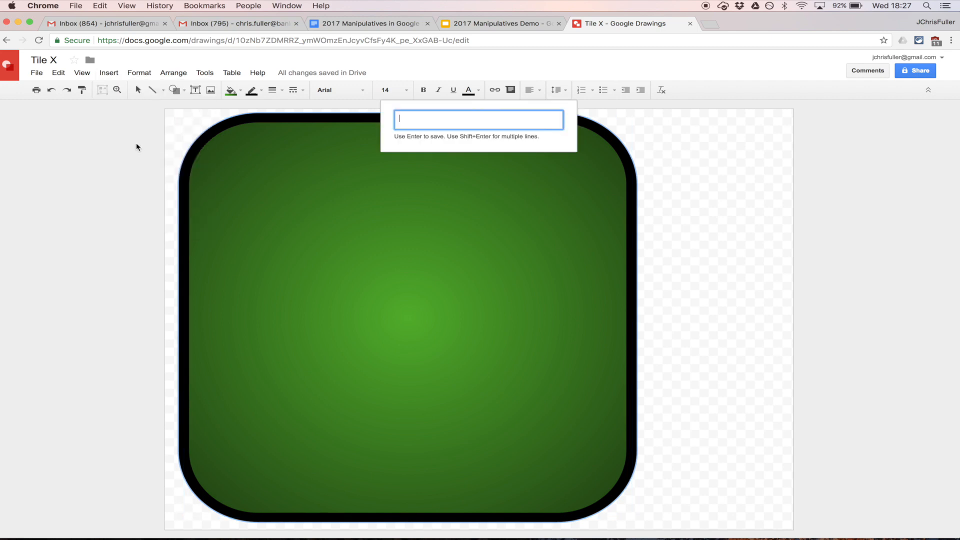
pyautogui.write('X')
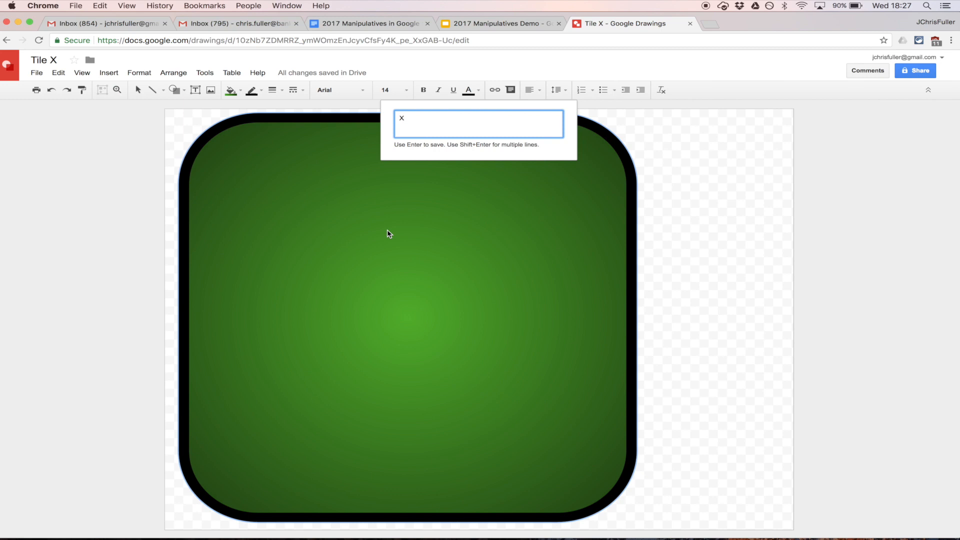
pyautogui.press('Return')
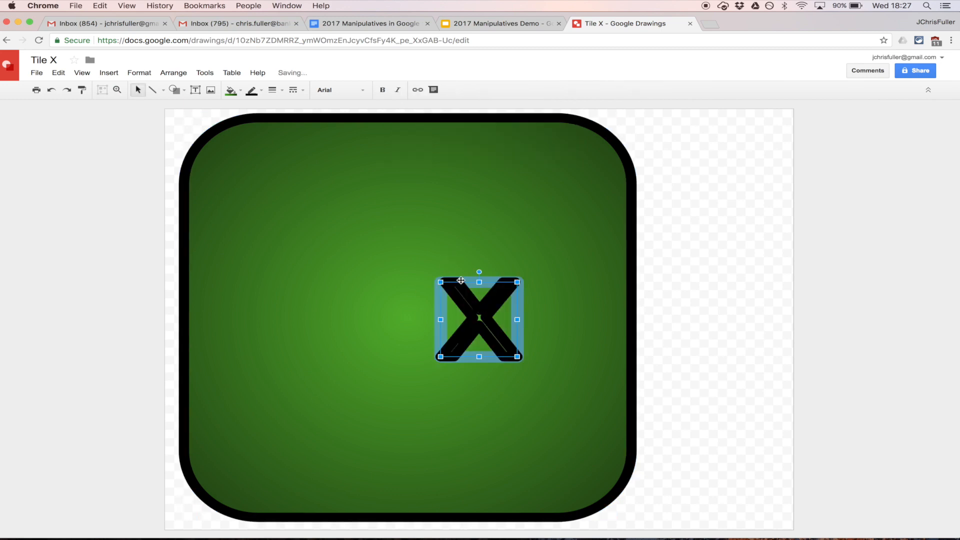
pyautogui.moveTo(445, 277); pyautogui.dragTo(235, 142)
pyautogui.moveTo(296, 219); pyautogui.dragTo(591, 489)
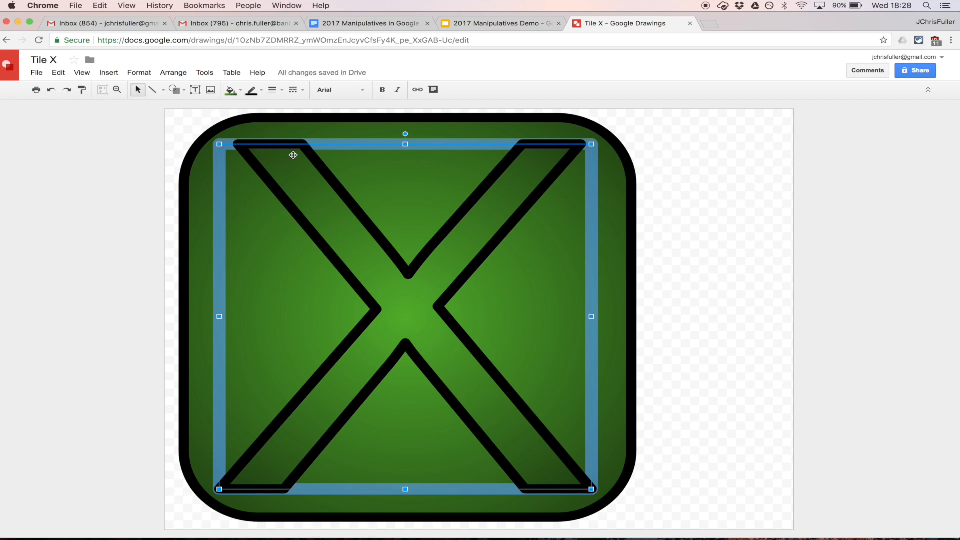
# - Give the X word art a white outline and a solid medium gray fill
pyautogui.click(253, 95)
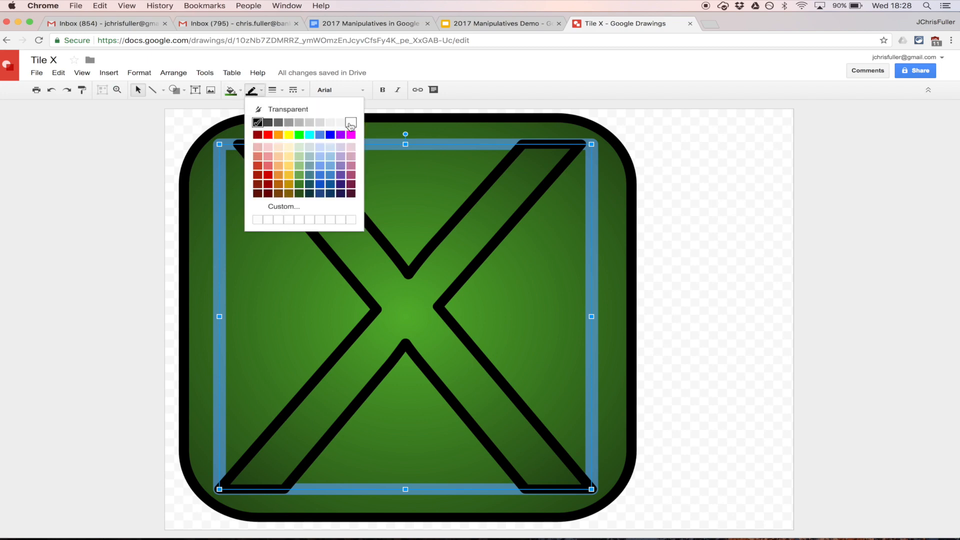
pyautogui.click(351, 123)
pyautogui.click(233, 91)
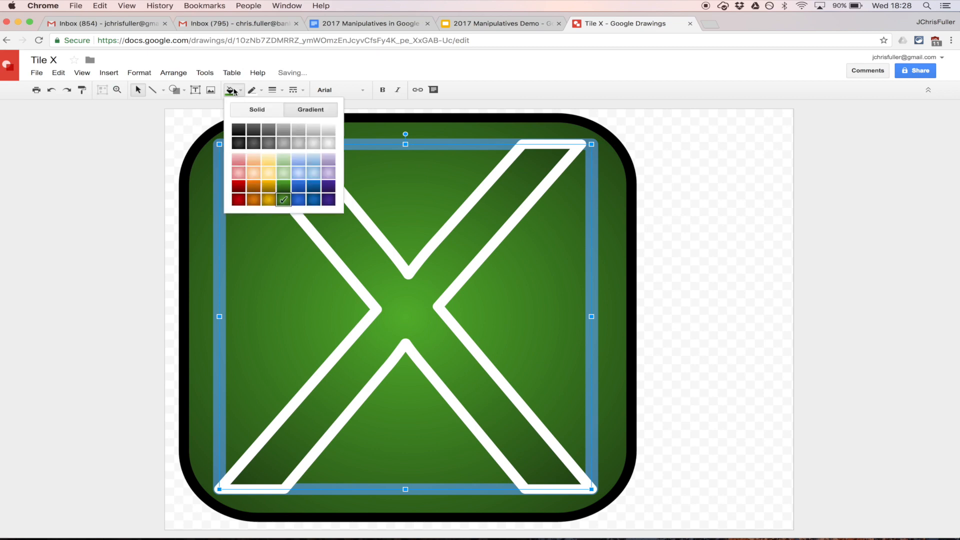
pyautogui.click(250, 113)
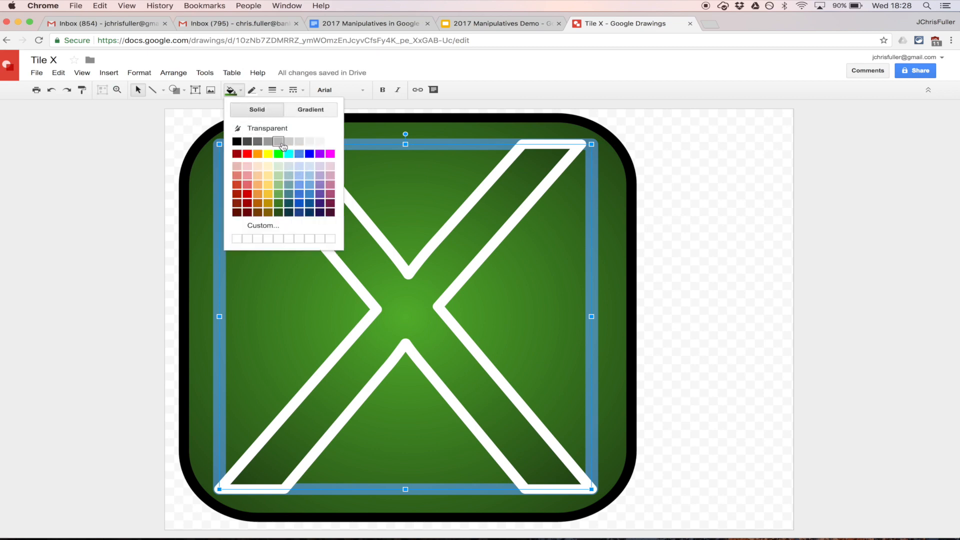
pyautogui.click(278, 142)
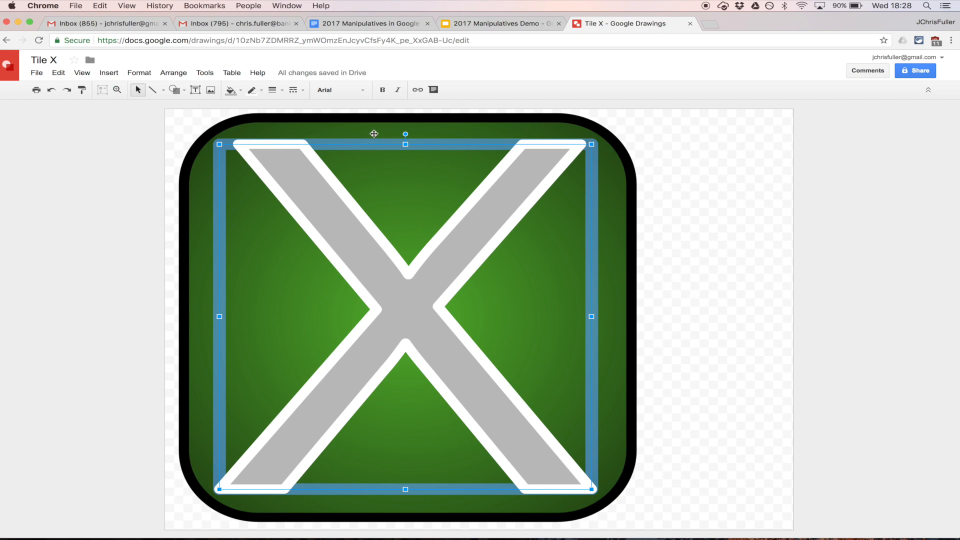
# - Change the X to Comic Sans MS, then shrink it and center it within the green tile
pyautogui.click(336, 91)
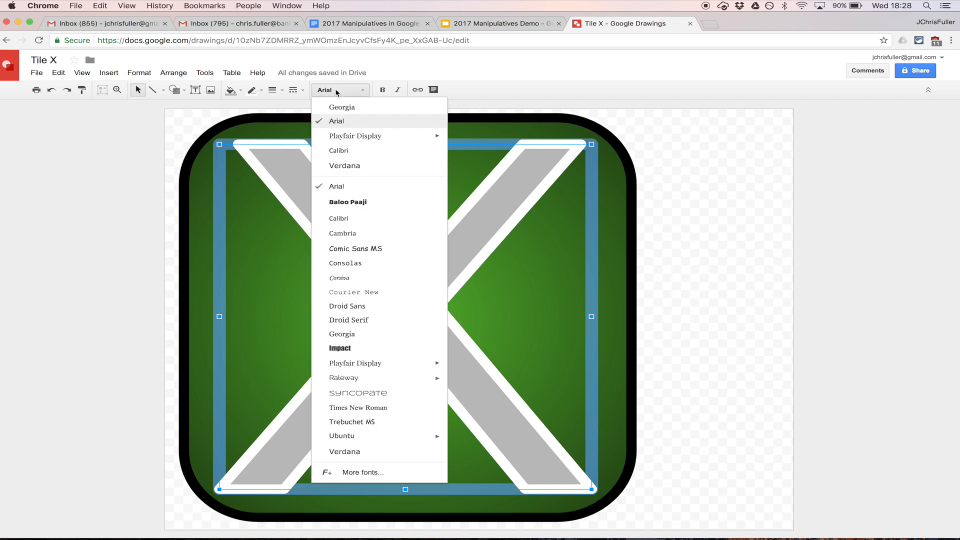
pyautogui.click(360, 247)
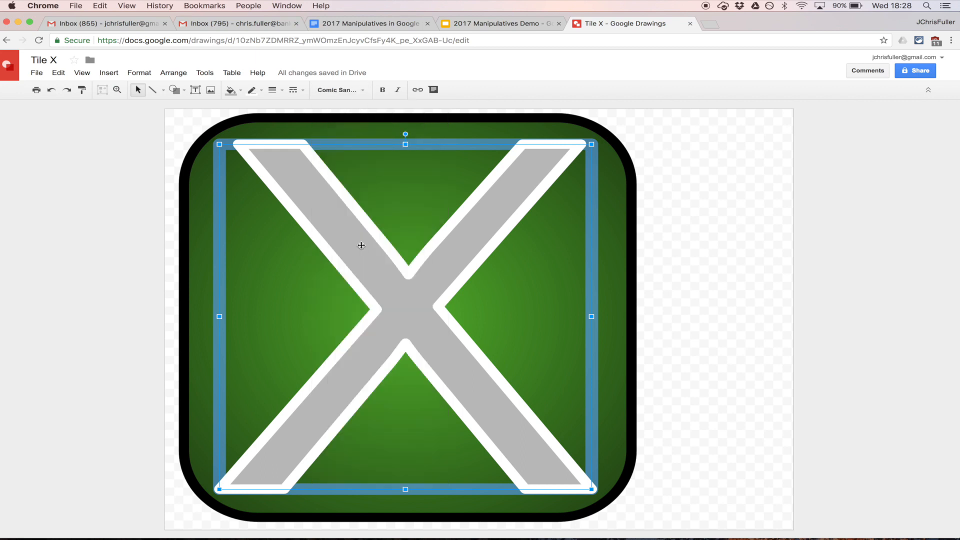
pyautogui.click(220, 145)
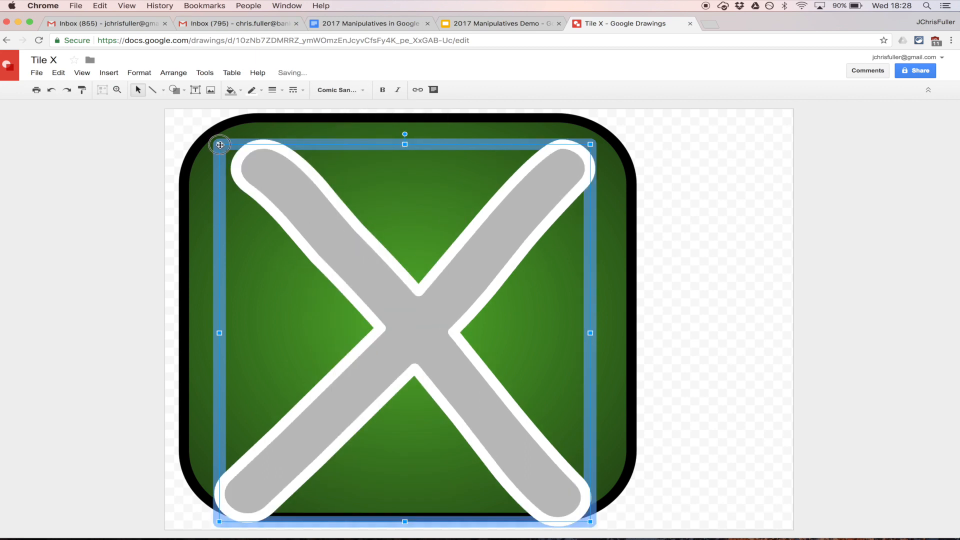
pyautogui.moveTo(220, 145); pyautogui.dragTo(276, 205)
pyautogui.moveTo(367, 277); pyautogui.dragTo(343, 231)
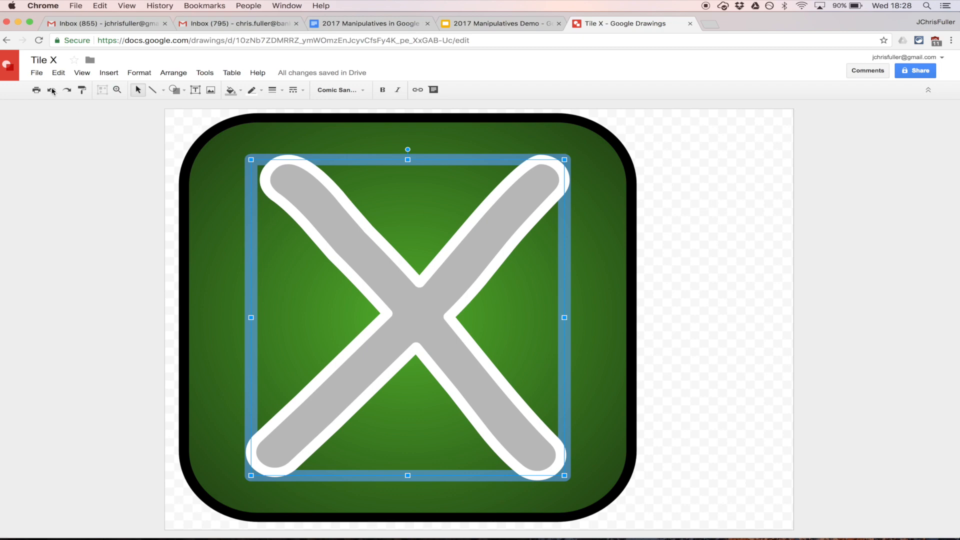
# - Publish the Tile X drawing to the web as a link with the Small (480x360) image size
pyautogui.click(36, 75)
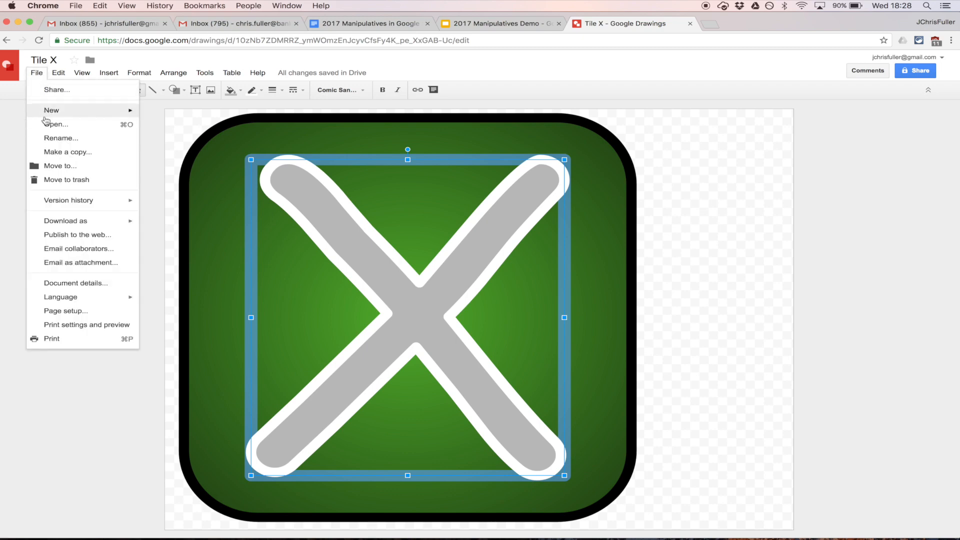
pyautogui.click(77, 235)
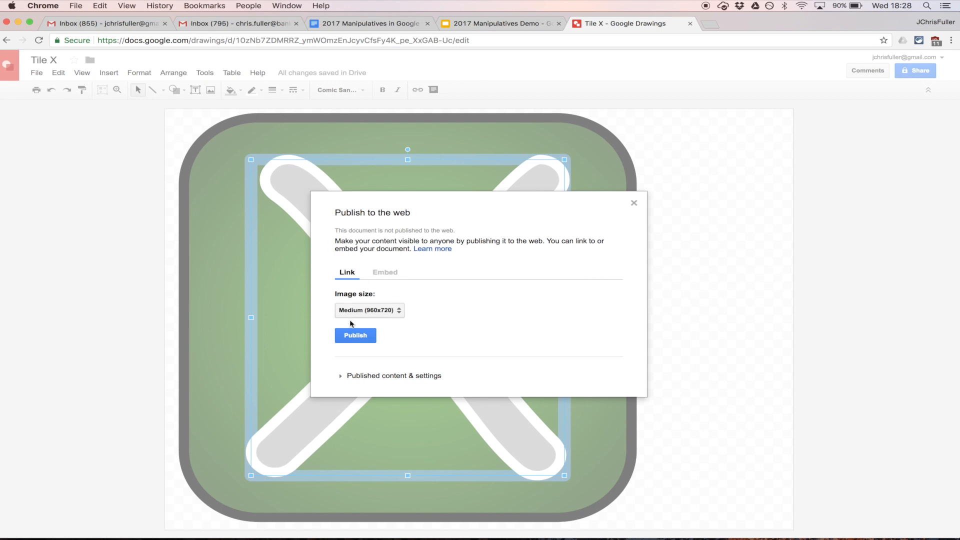
pyautogui.click(371, 310)
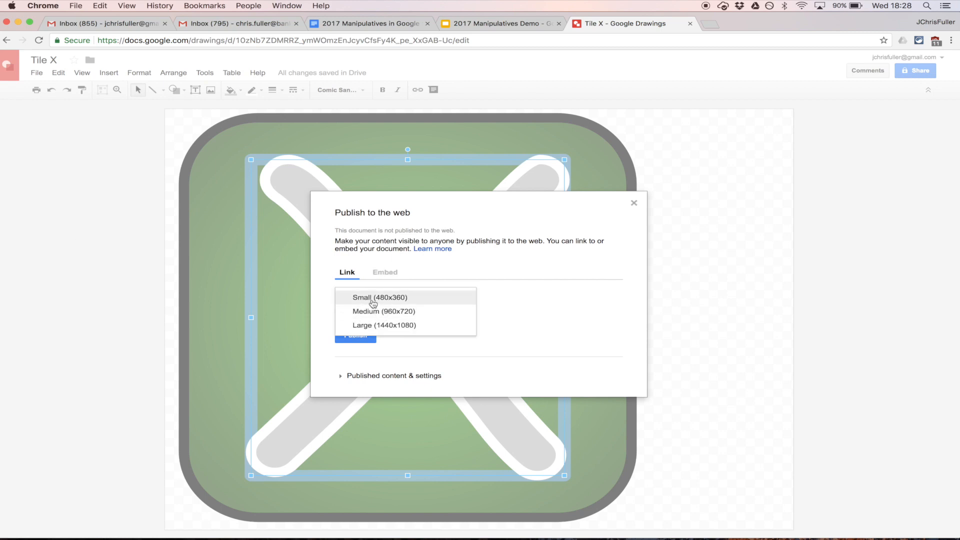
pyautogui.click(373, 298)
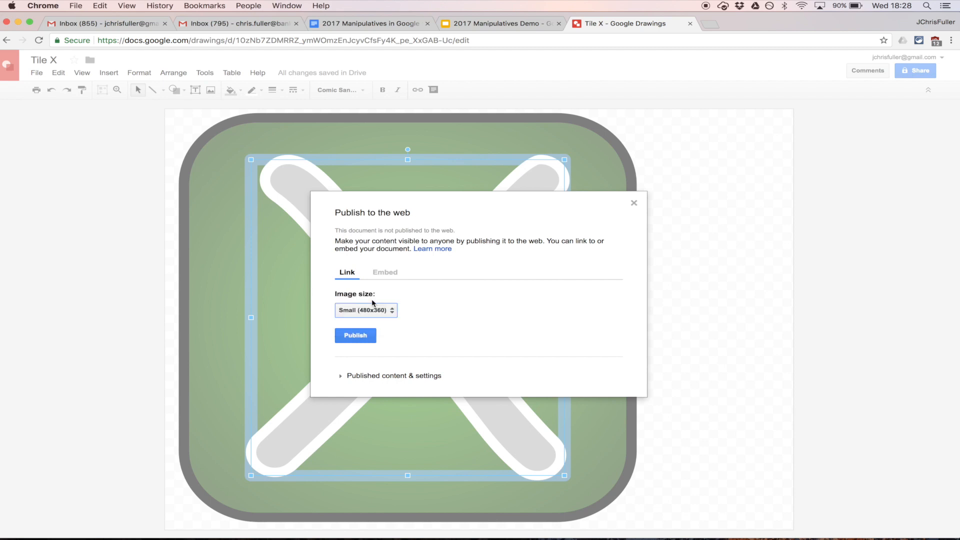
pyautogui.click(355, 335)
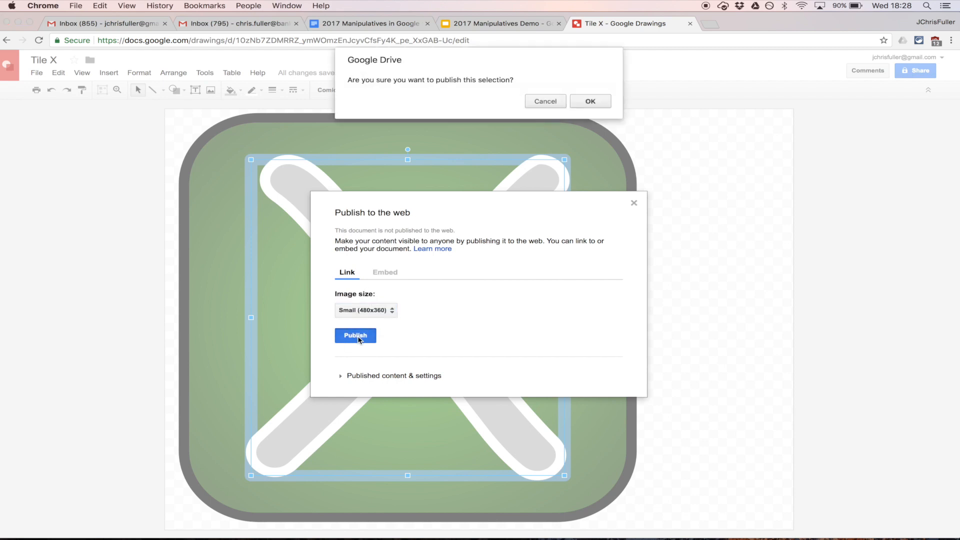
pyautogui.click(587, 102)
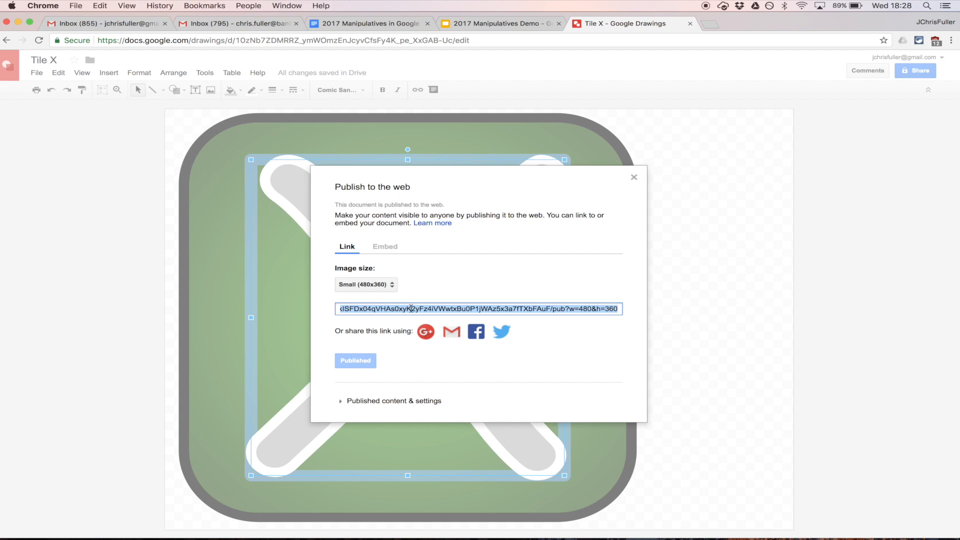
# - Switch to the 2017 Manipulatives Demo presentation and move the C and T tiles down into the row with B and S
pyautogui.click(476, 23)
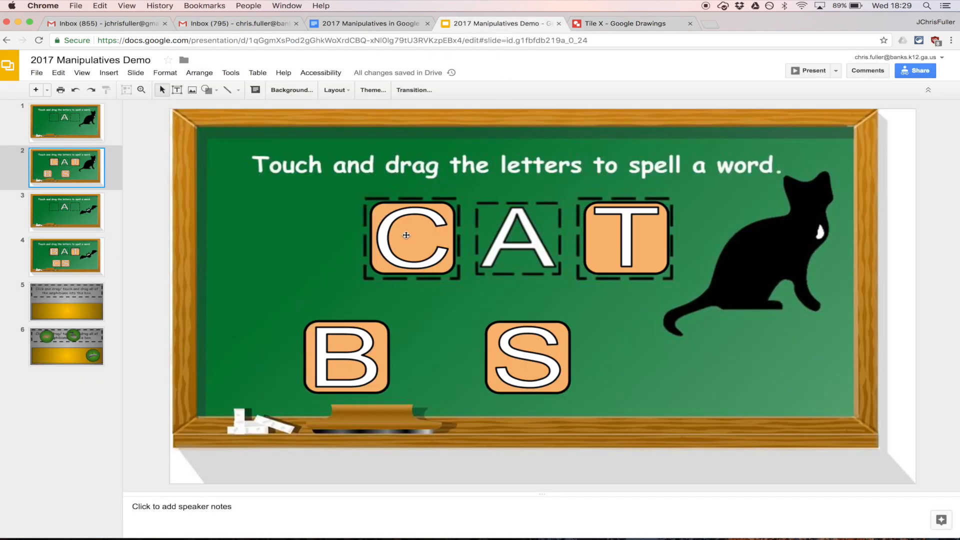
pyautogui.moveTo(405, 235); pyautogui.dragTo(430, 352)
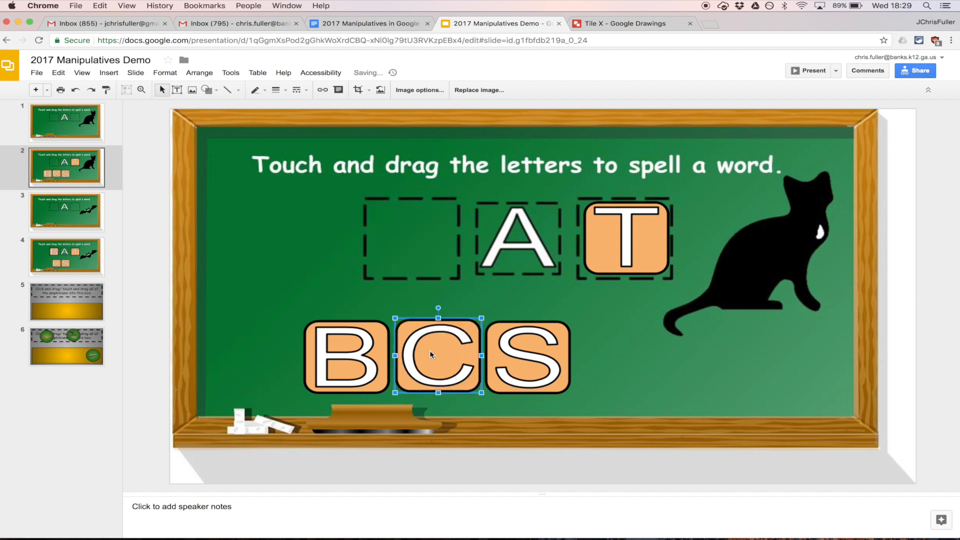
pyautogui.moveTo(625, 237); pyautogui.dragTo(620, 351)
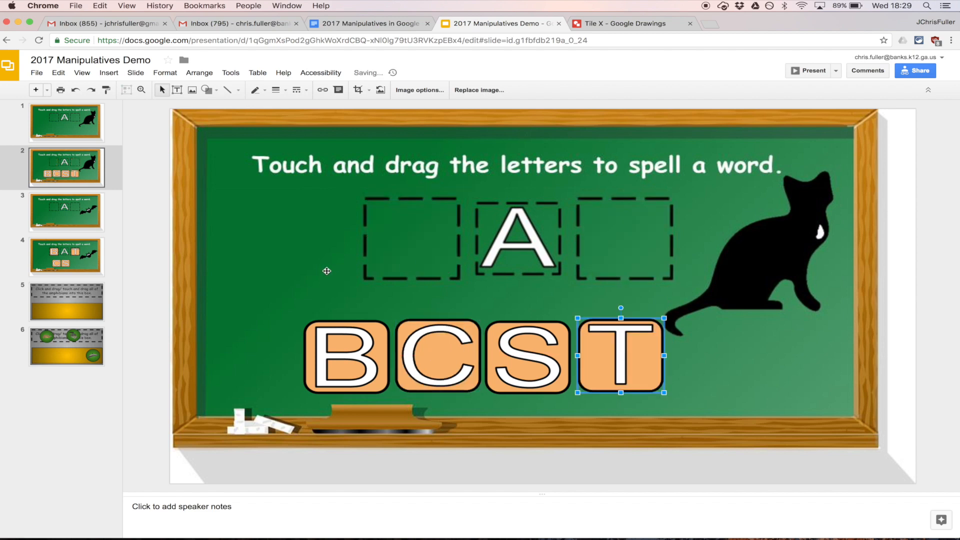
pyautogui.click(288, 256)
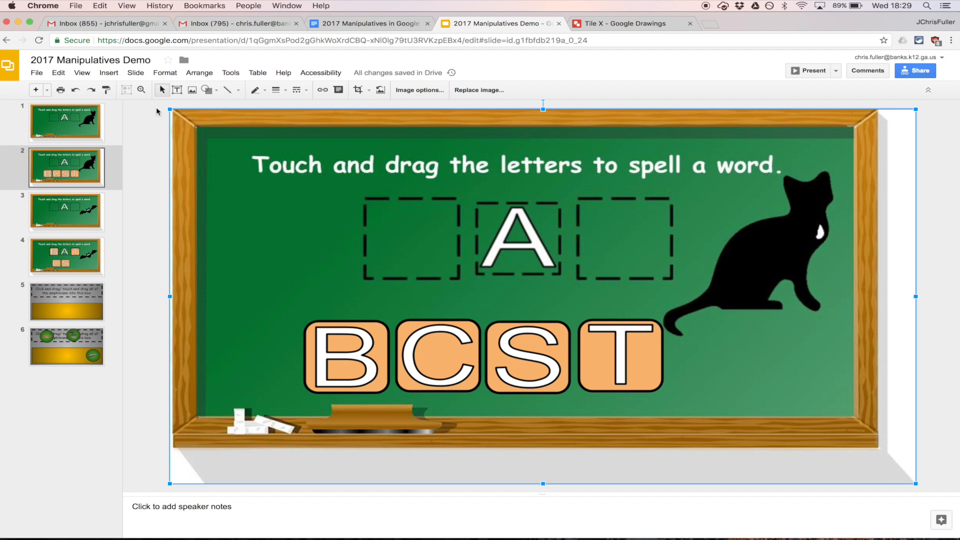
# - Copy the published link from the Tile X drawing and insert the tile into slide 2 as an image by URL
pyautogui.click(37, 73)
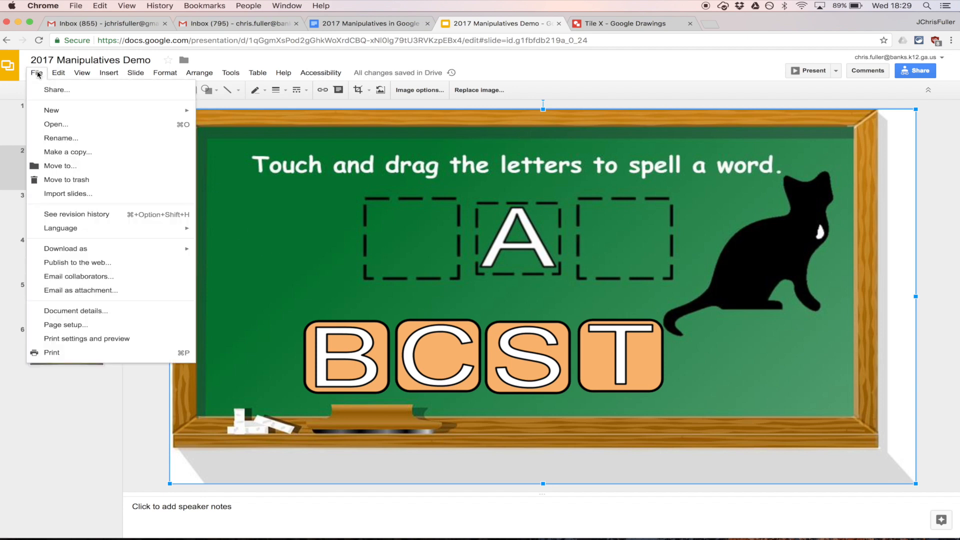
pyautogui.moveTo(111, 73)
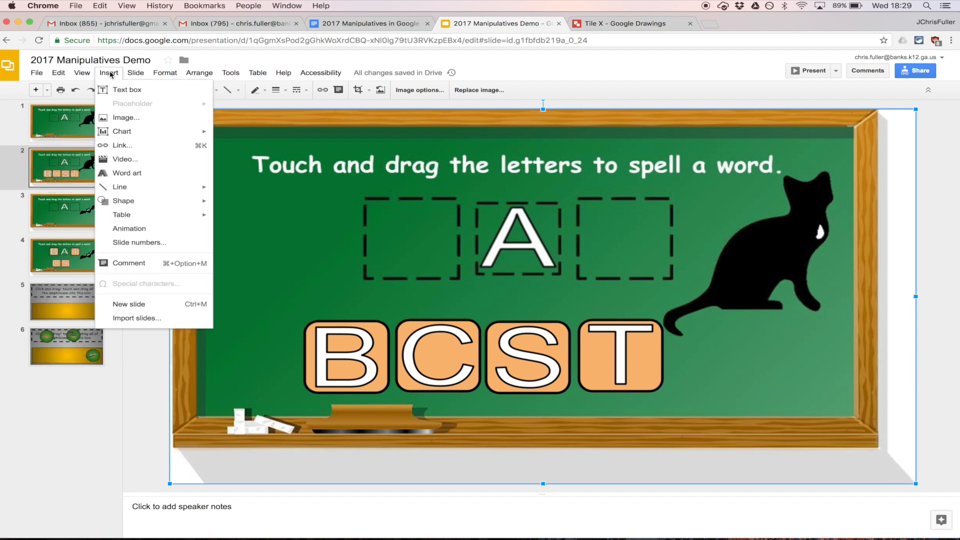
pyautogui.click(122, 119)
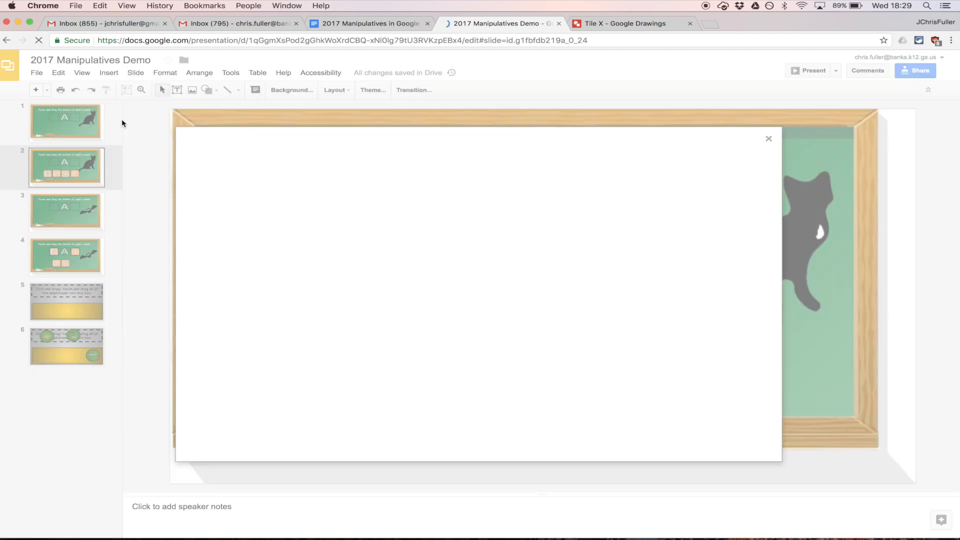
pyautogui.click(598, 25)
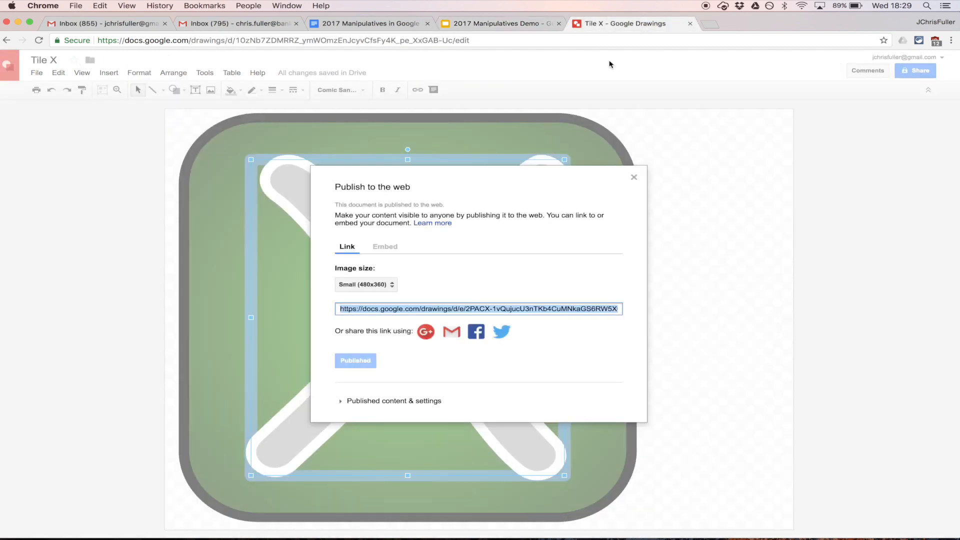
pyautogui.tripleClick(448, 310)
pyautogui.click(469, 25)
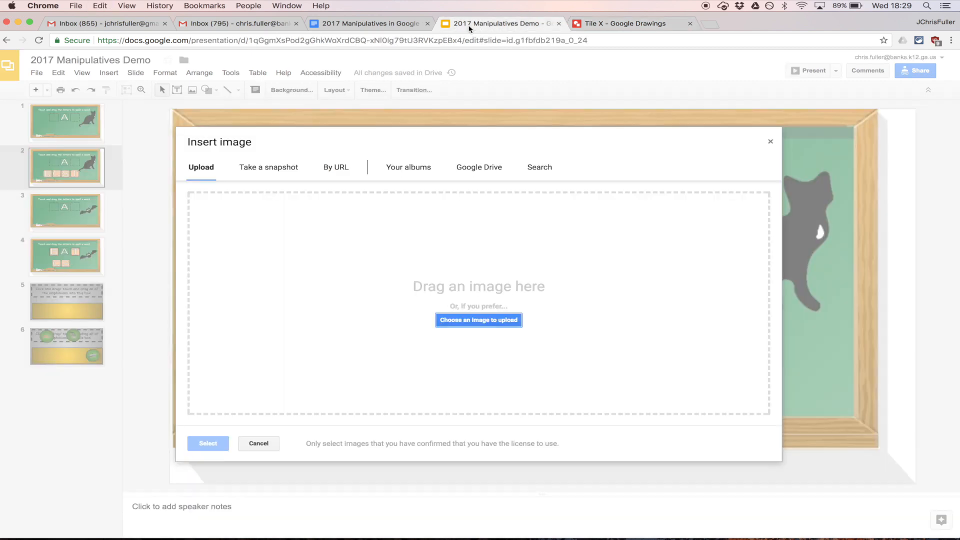
pyautogui.click(332, 168)
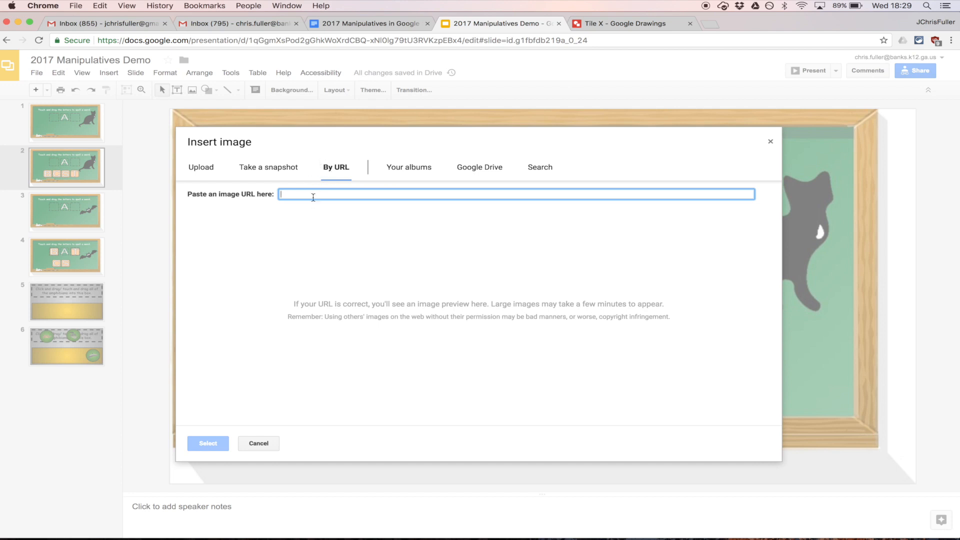
pyautogui.write('https://docs.google.com/drawings/d/e/2PACX-1vQujucU3nTKb4CuMNkaGS6RW5XQ0gkISFDx04qVHAs0xyK2yFz4iVWwtxBu0P1jWAz5x3a7fTXbFAuF/pub?w=480&h=360')
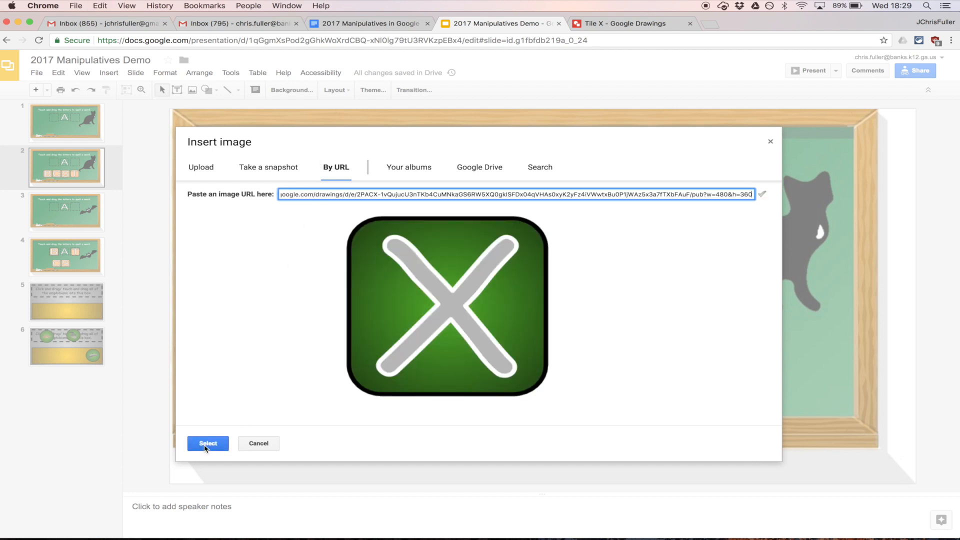
pyautogui.click(204, 445)
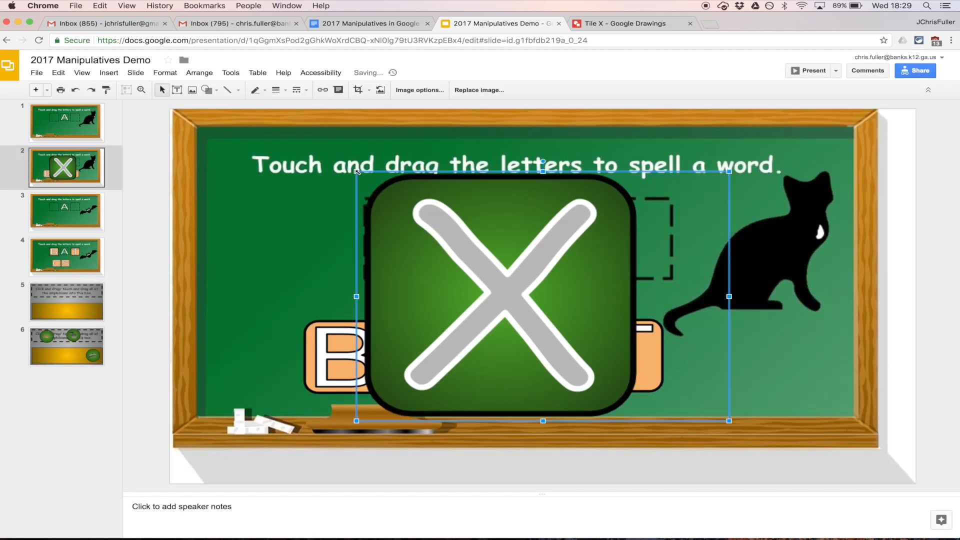
# - Shrink the inserted X tile image from its upper-left corner
pyautogui.moveTo(356, 172); pyautogui.dragTo(366, 196)
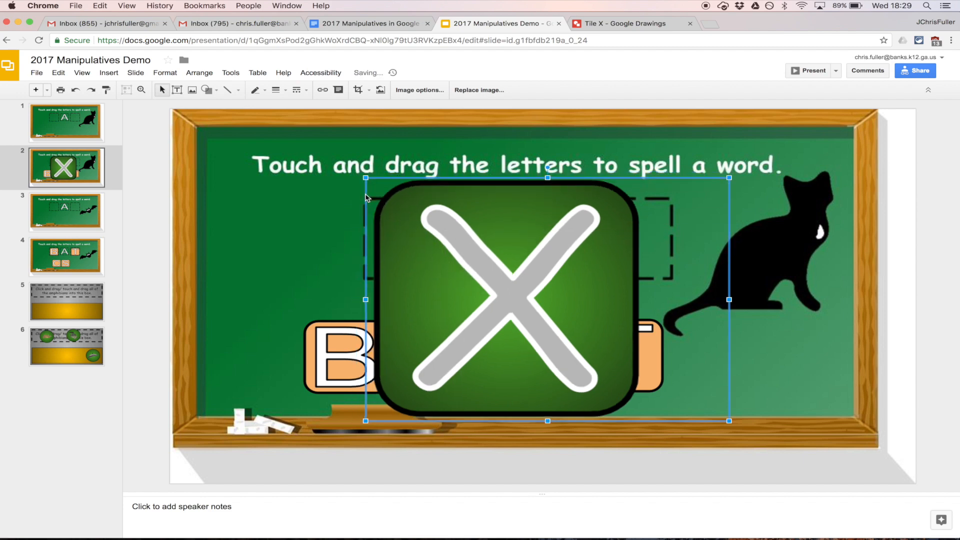